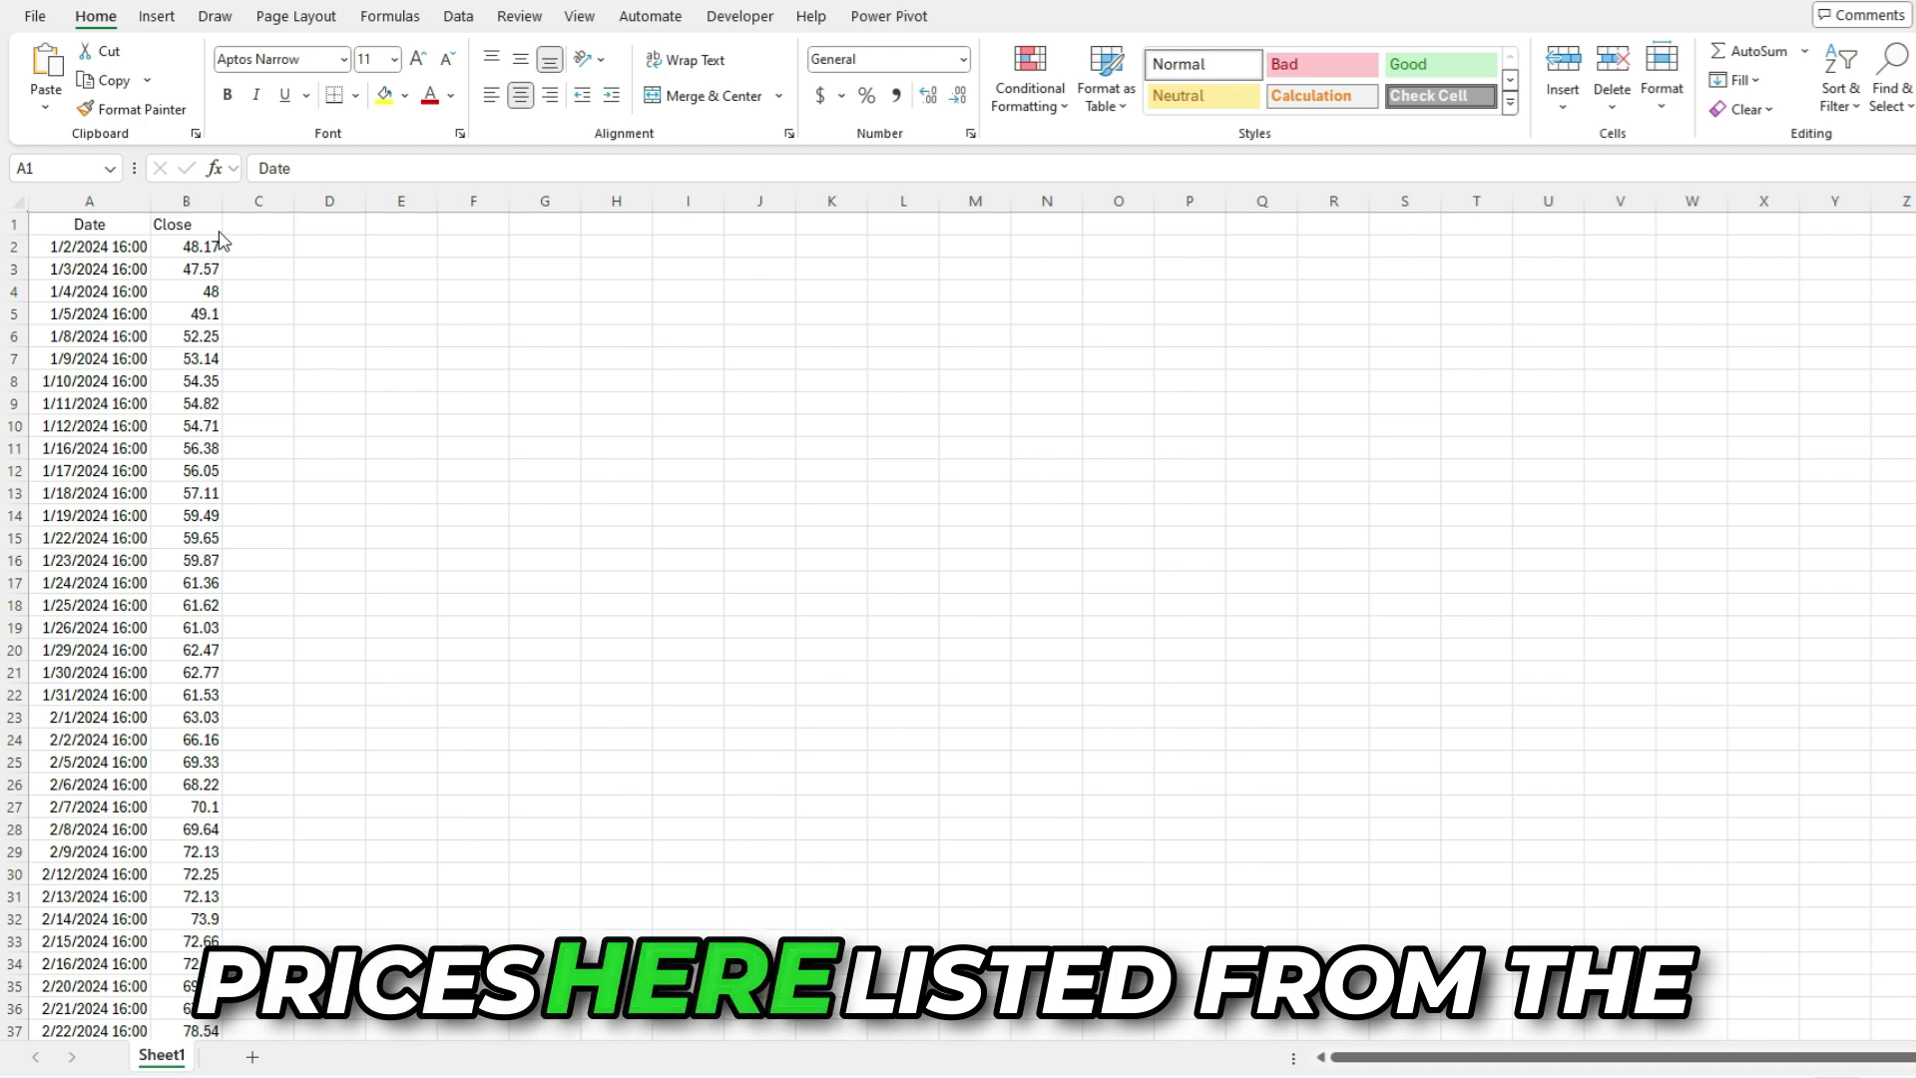
Check where the data ends in column A, then select the empty cell D1 beside the table
{"action": "left_click", "coordinate": [90, 246]}
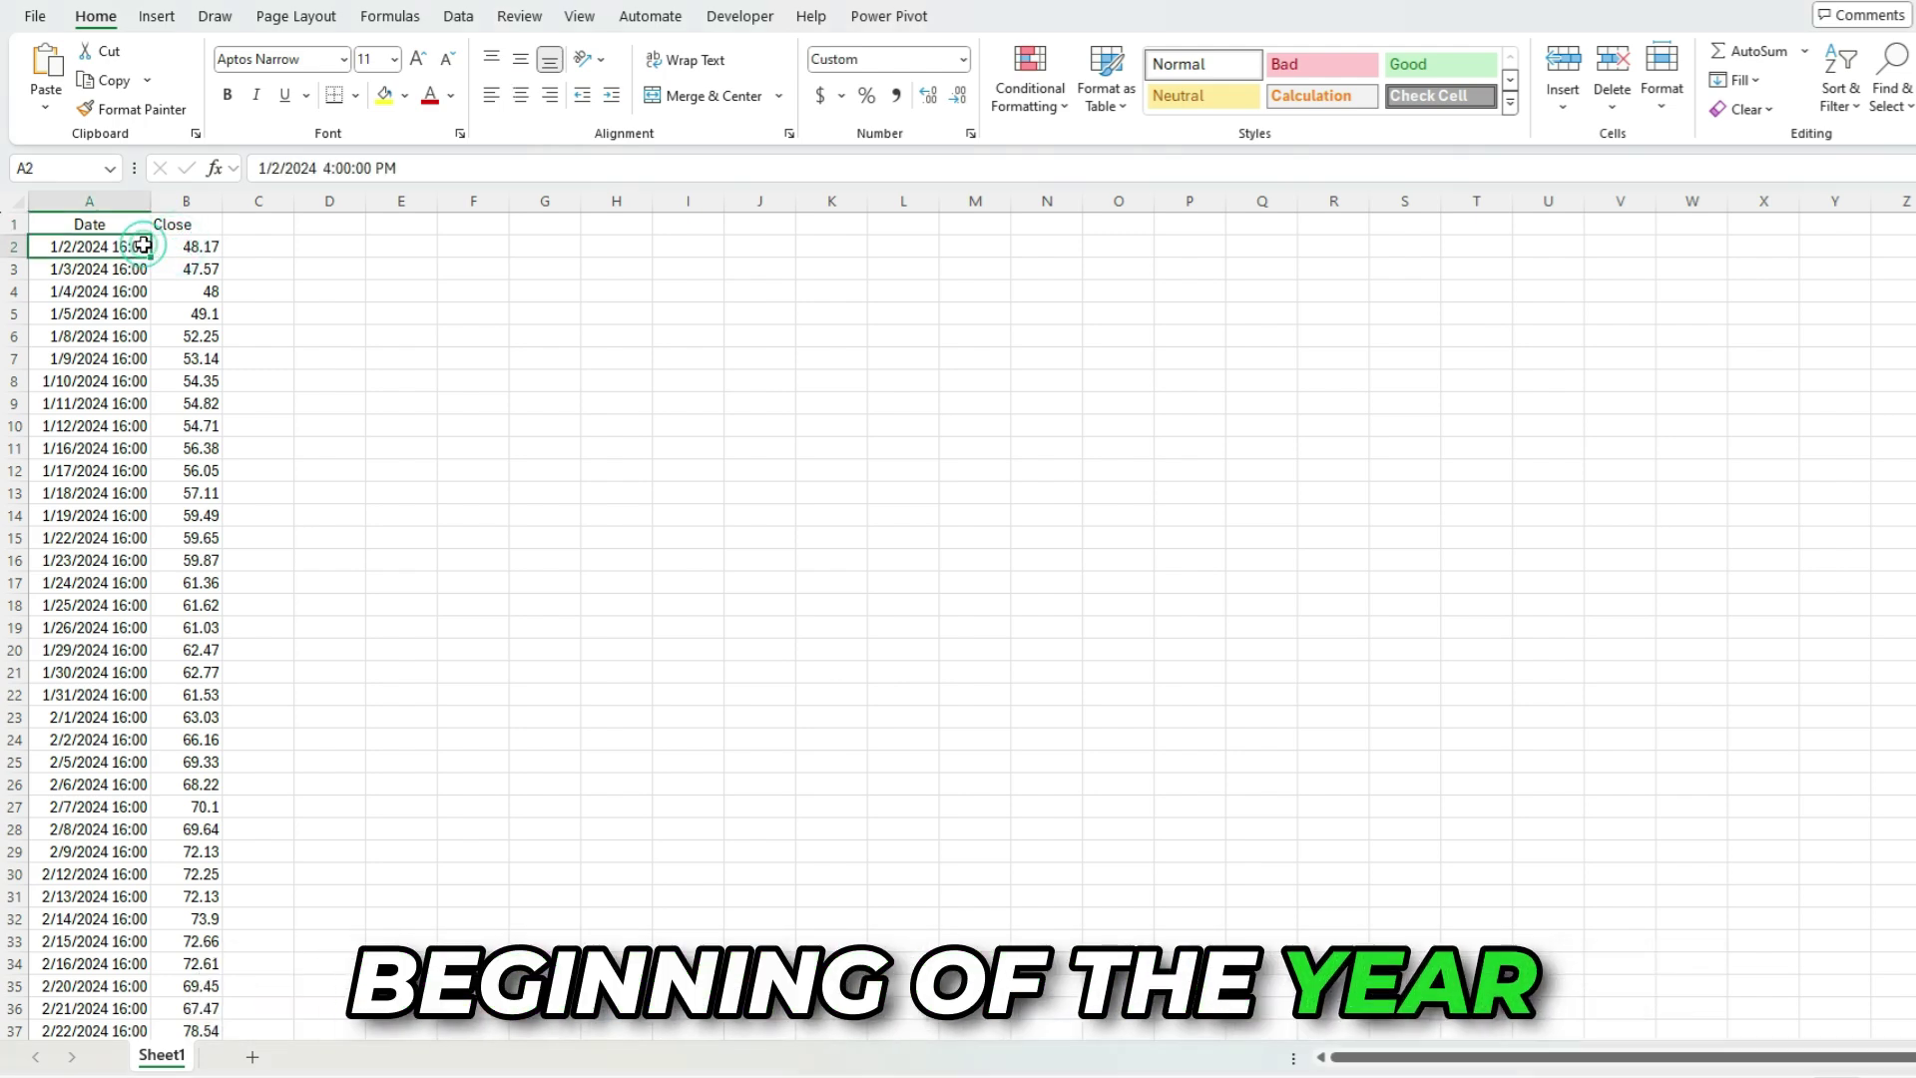
{"action": "key", "text": "ctrl+Down"}
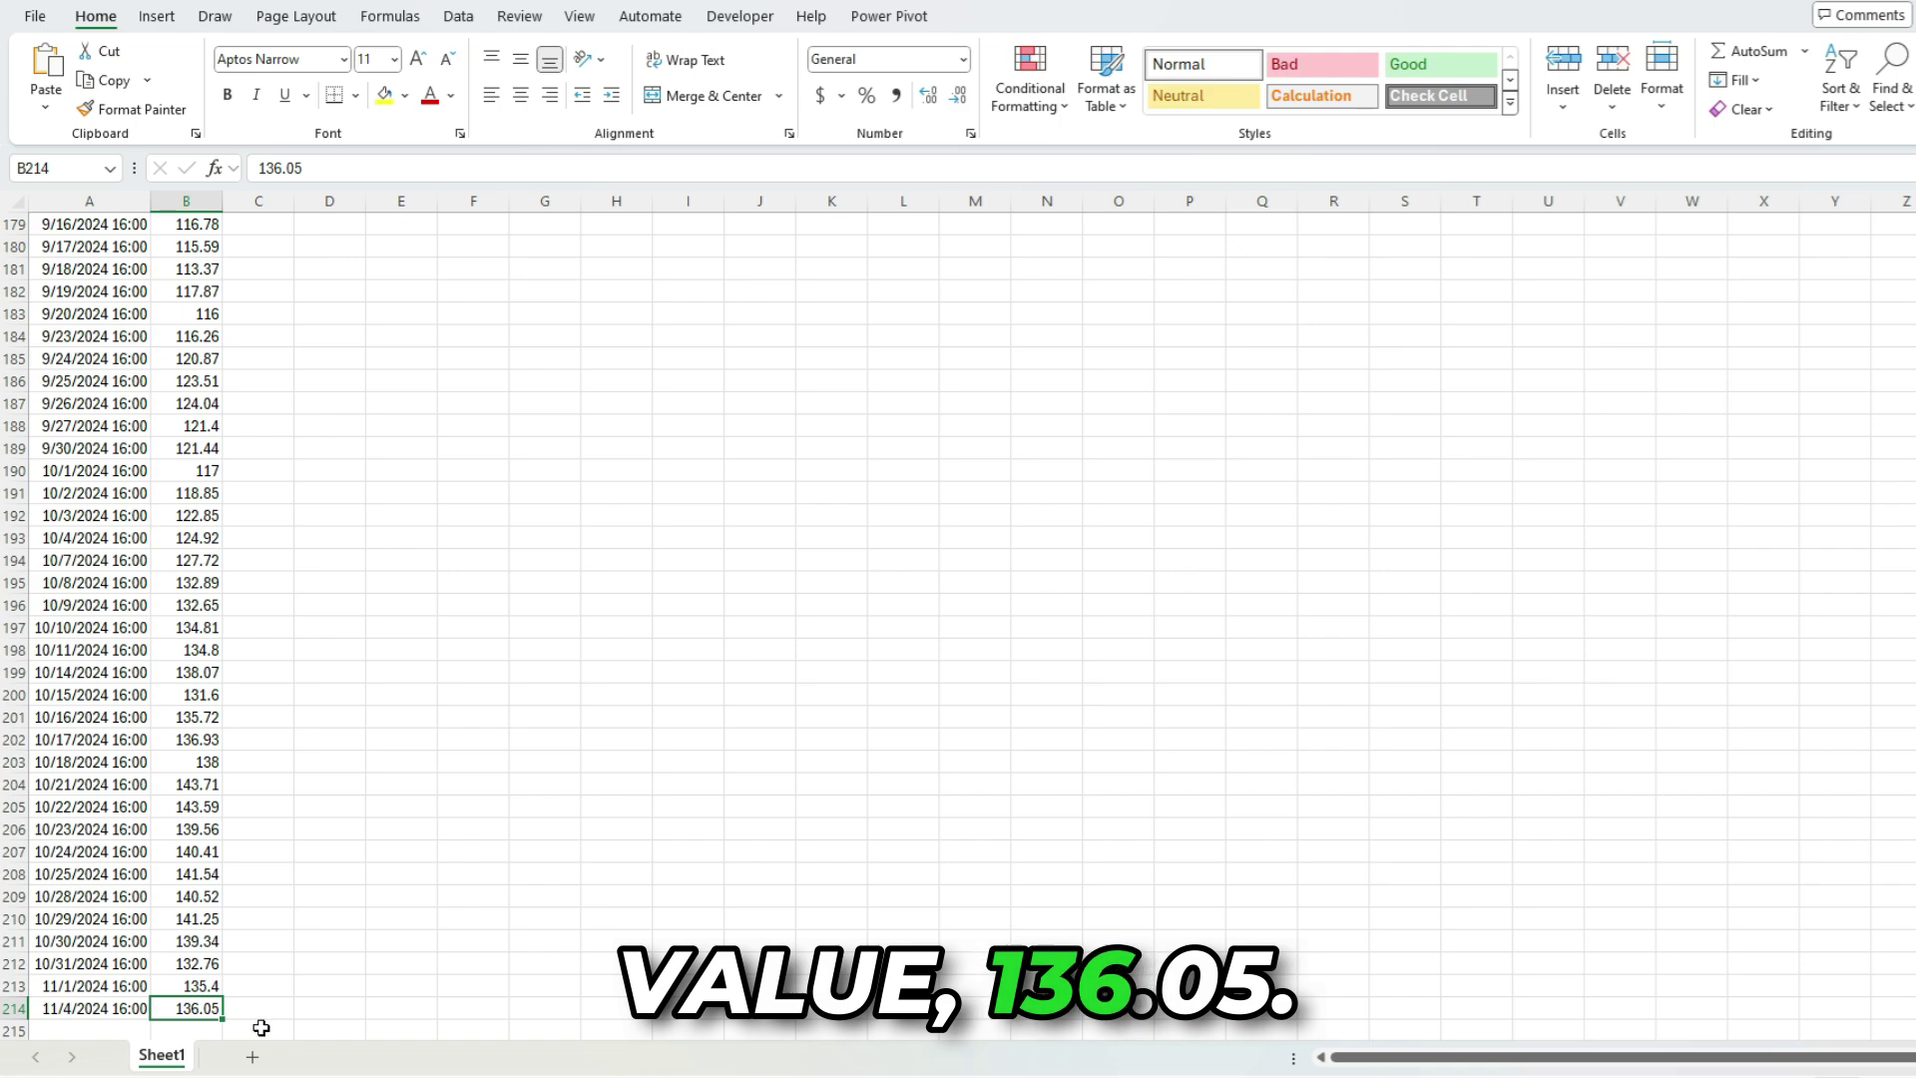
{"action": "key", "text": "ctrl+Home"}
{"action": "key", "text": "Right"}
{"action": "key", "text": "Right"}
{"action": "type", "text": "="}
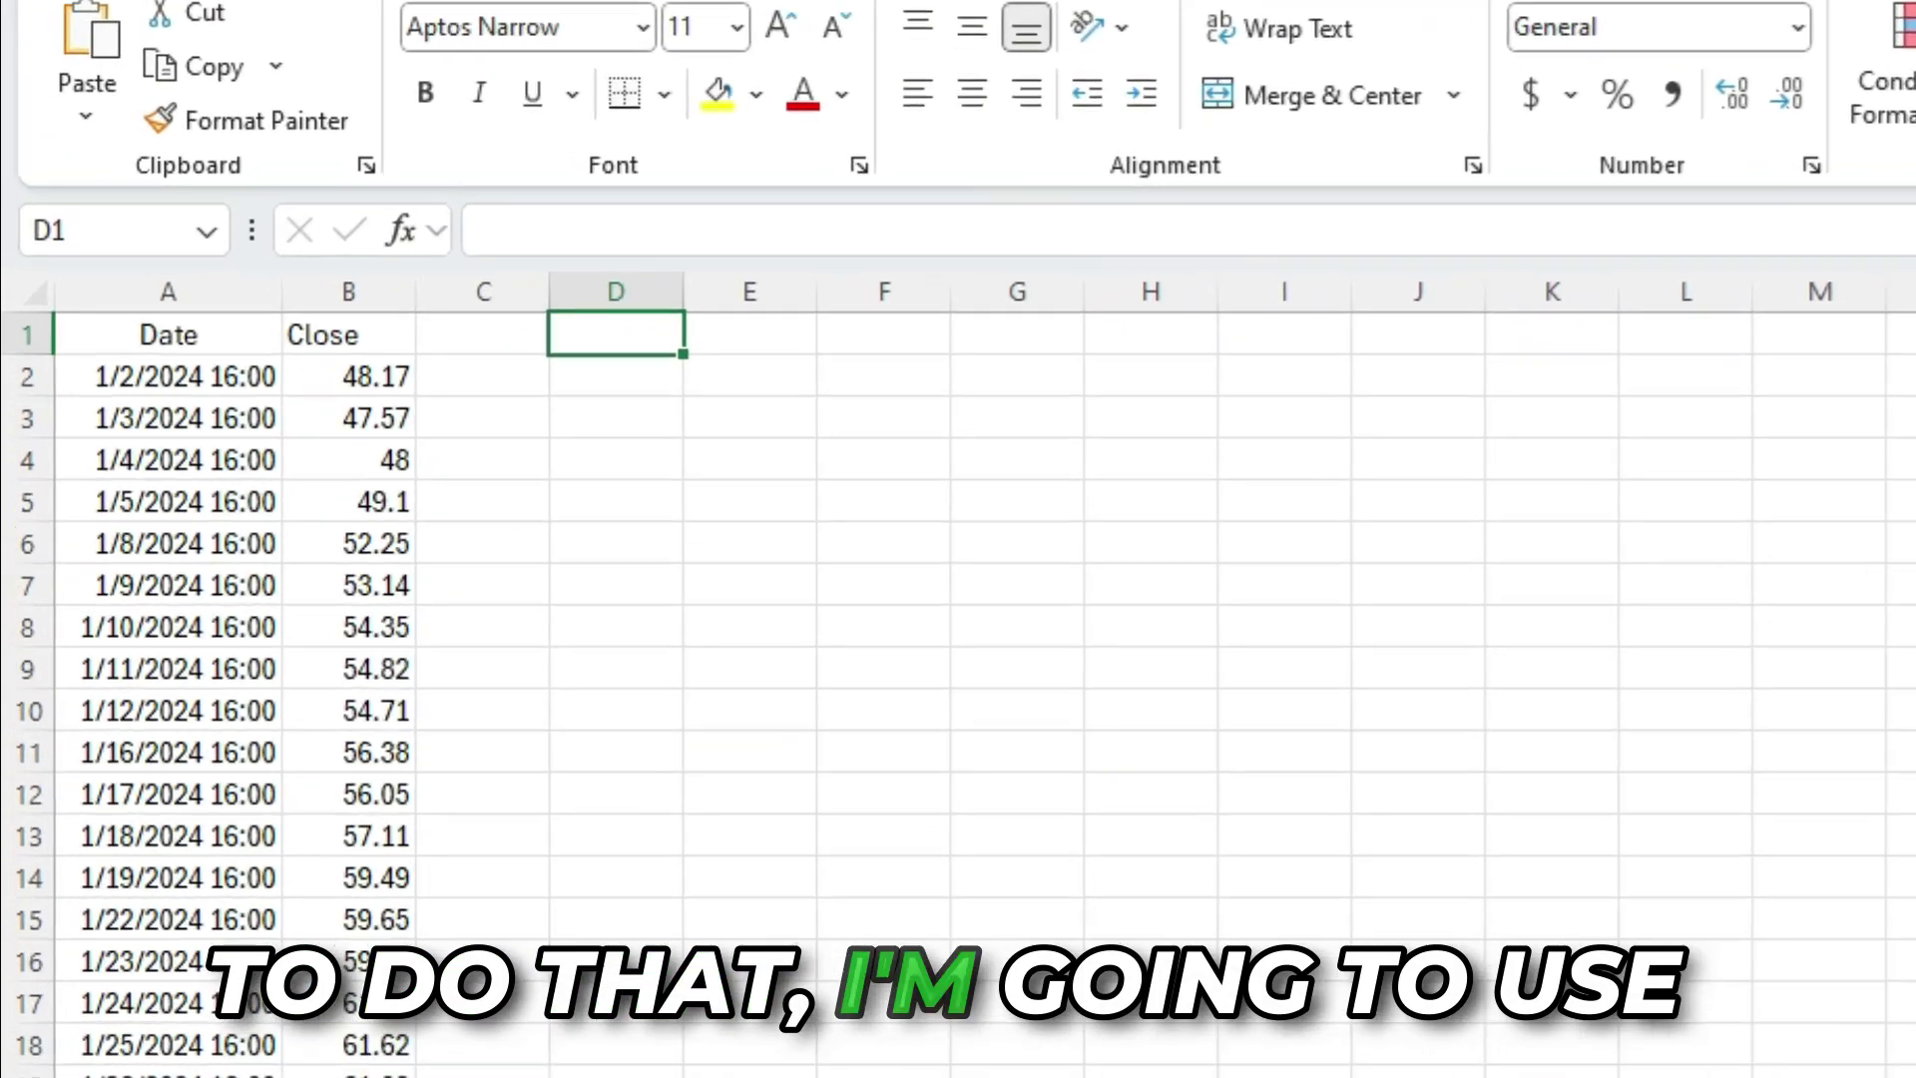
{"action": "type", "text": "l"}
{"action": "type", "text": "ookup(2"}
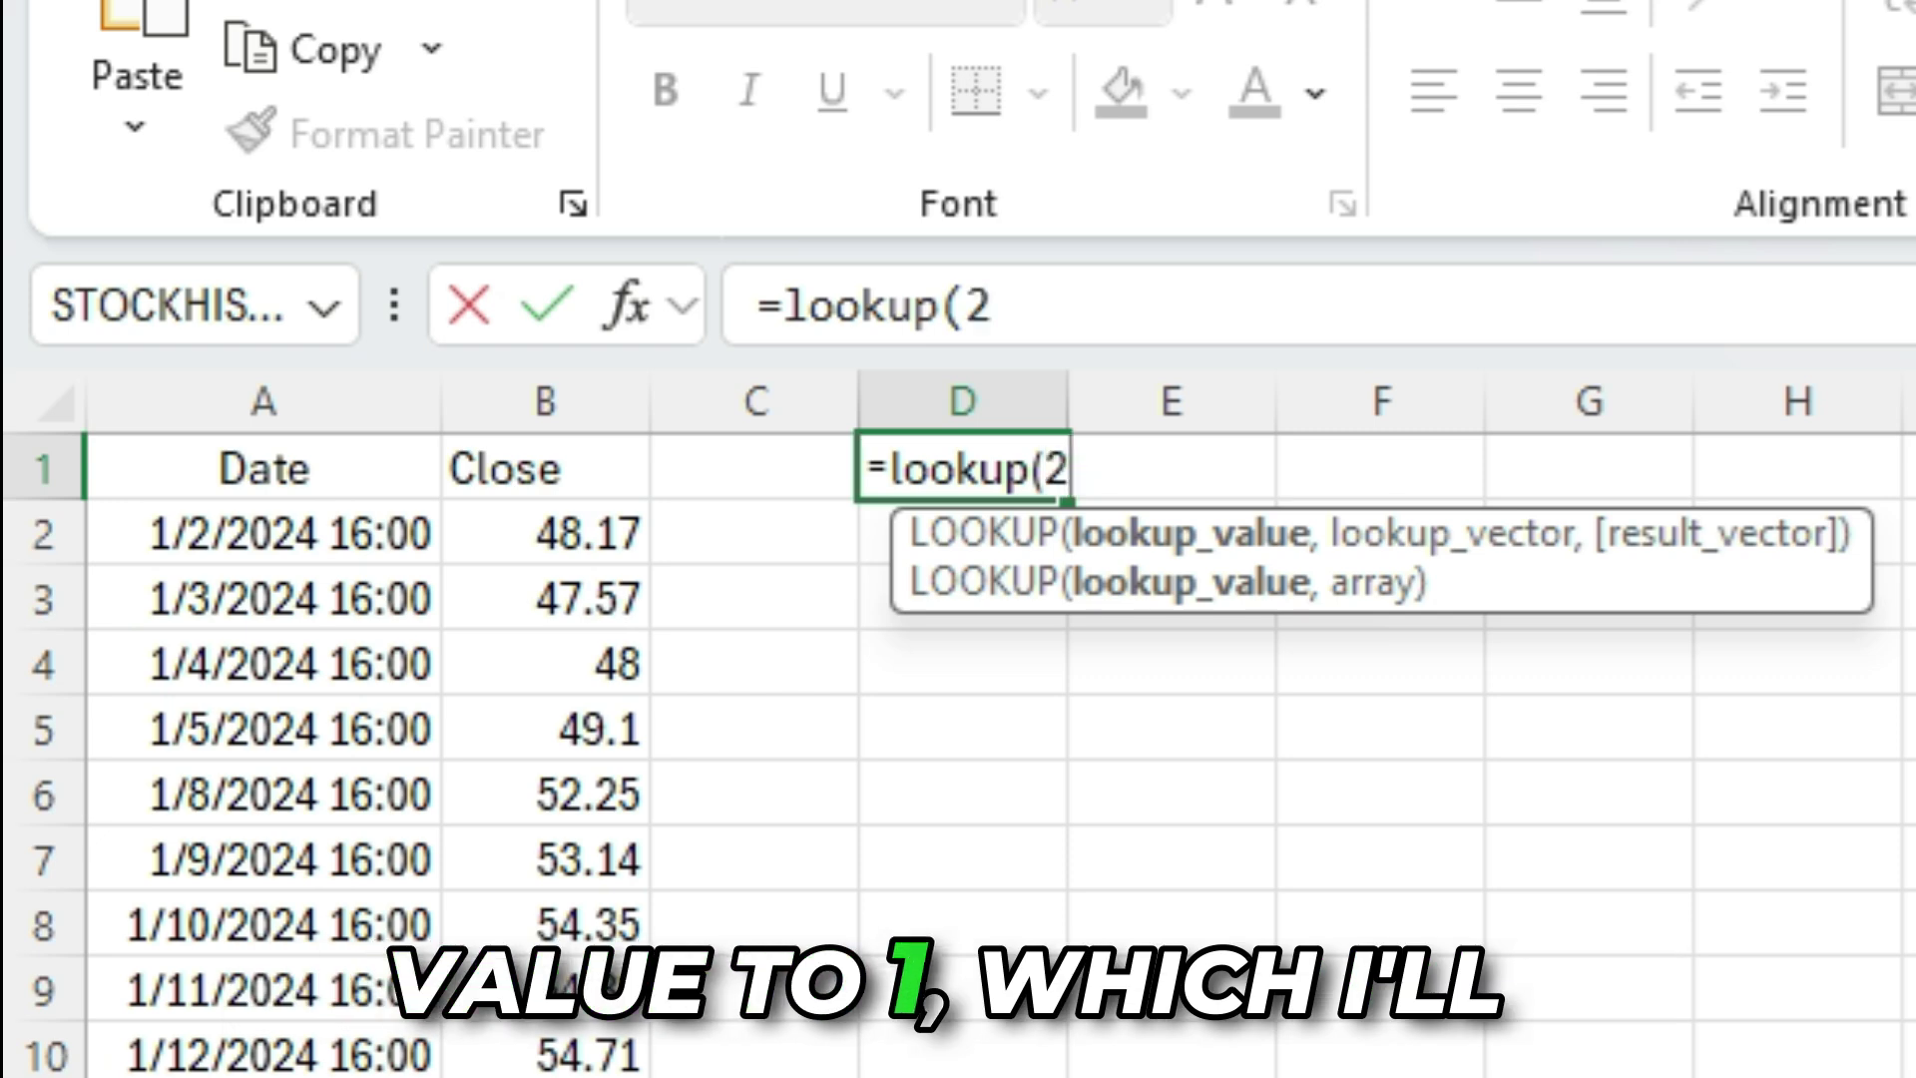
{"action": "type", "text": ","}
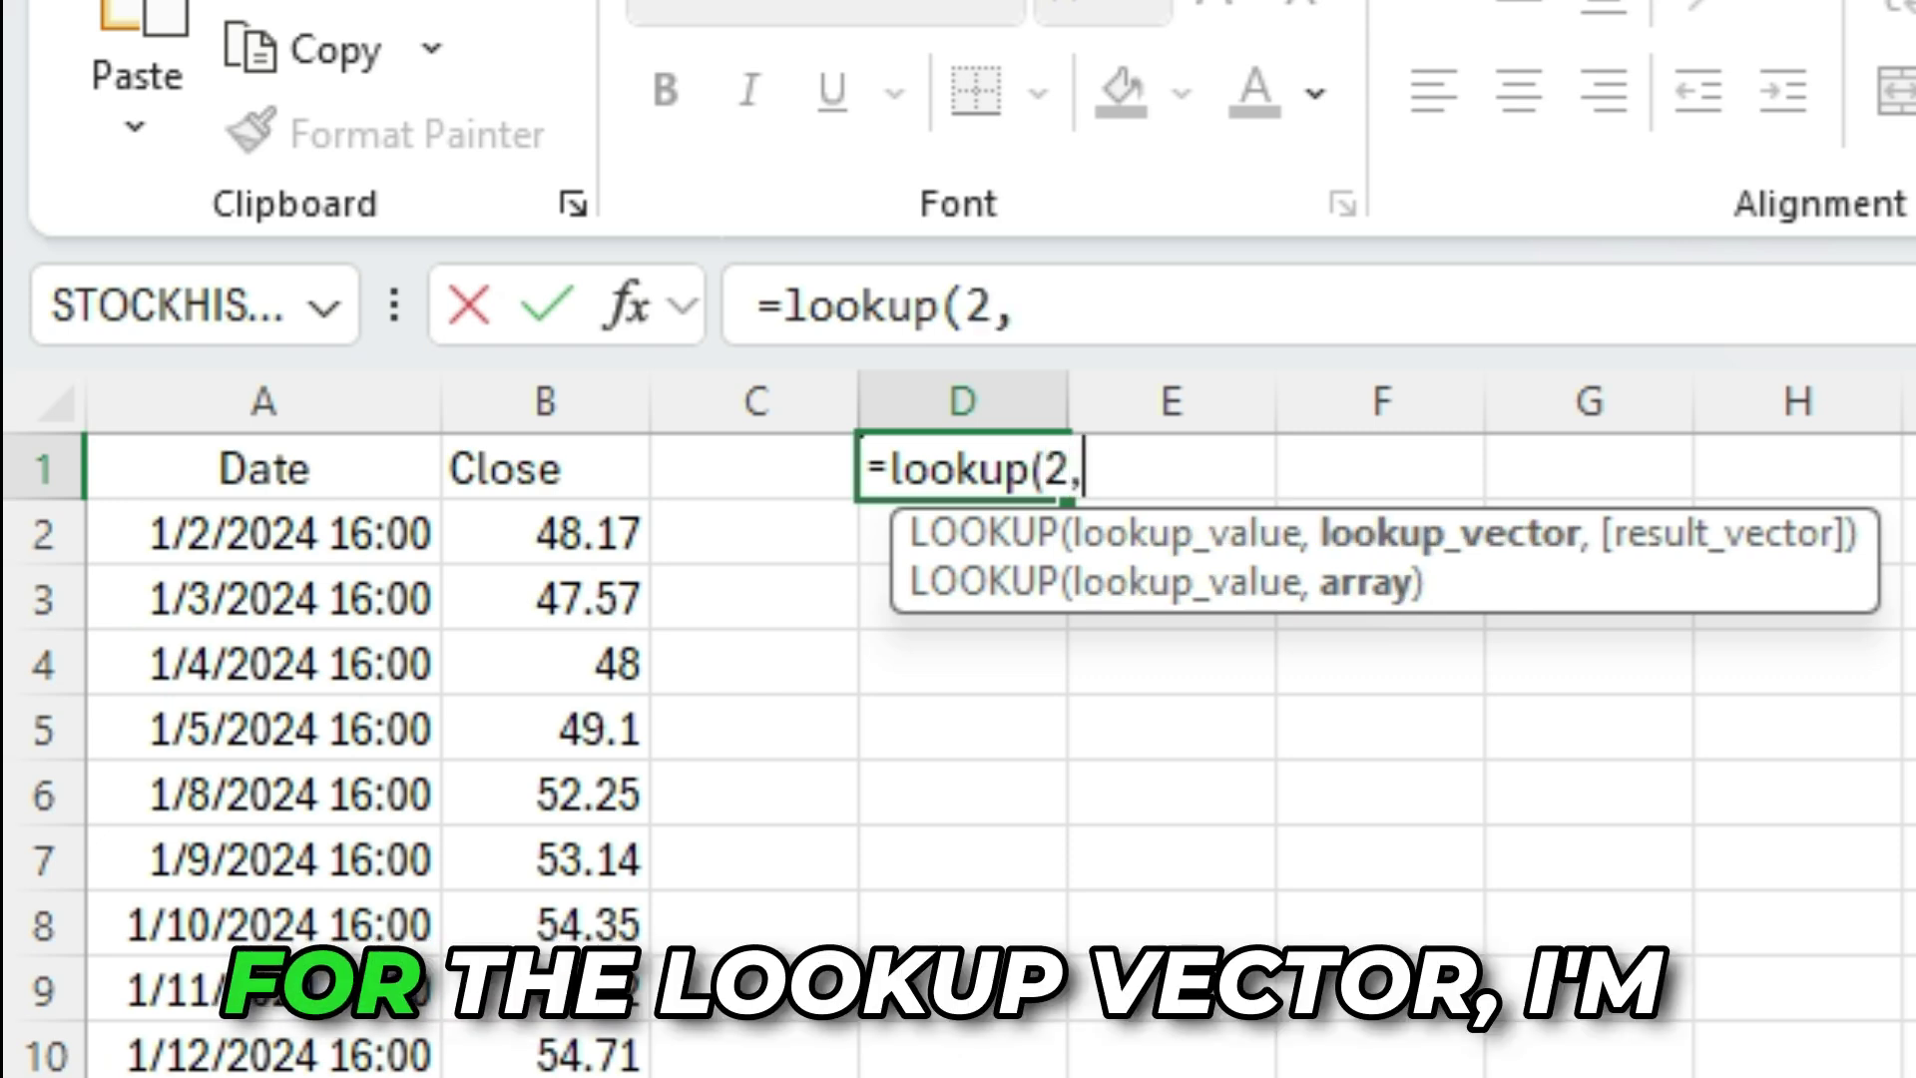
{"action": "type", "text": "1/"}
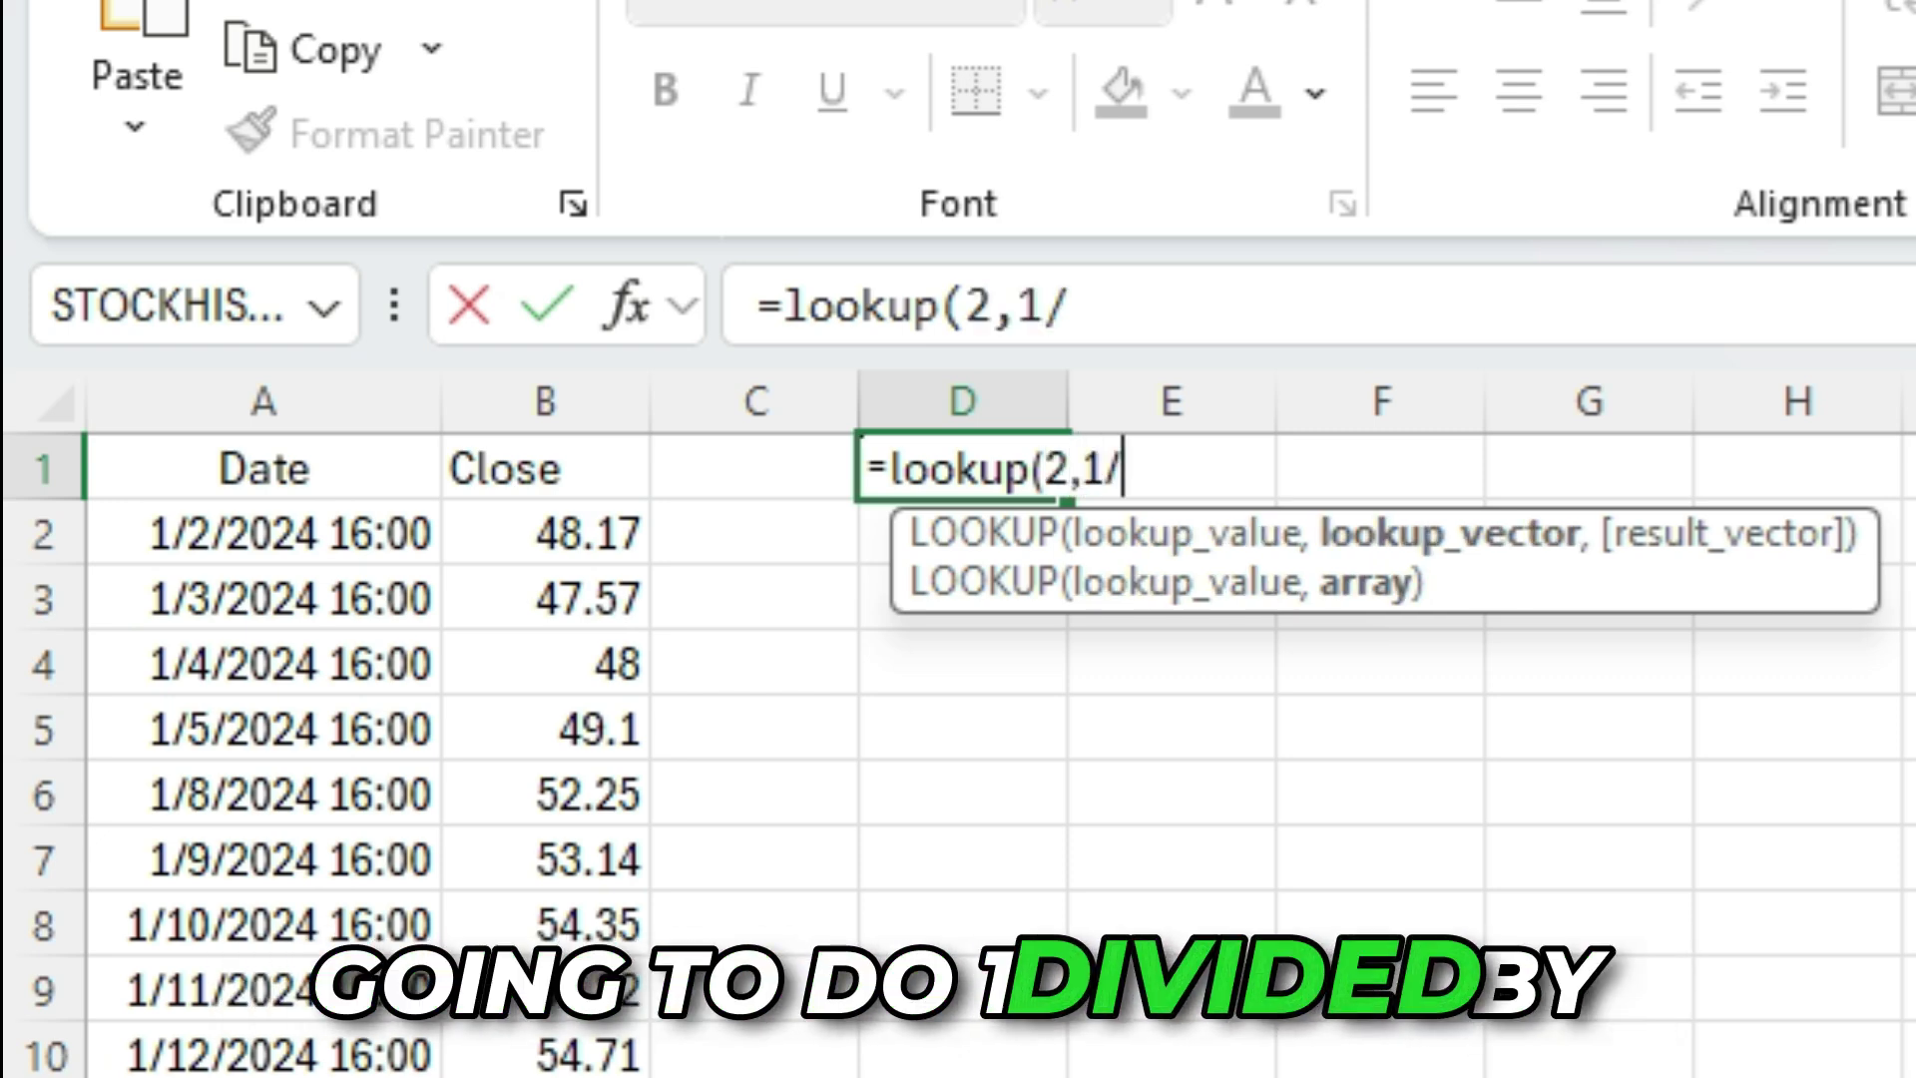
{"action": "type", "text": "("}
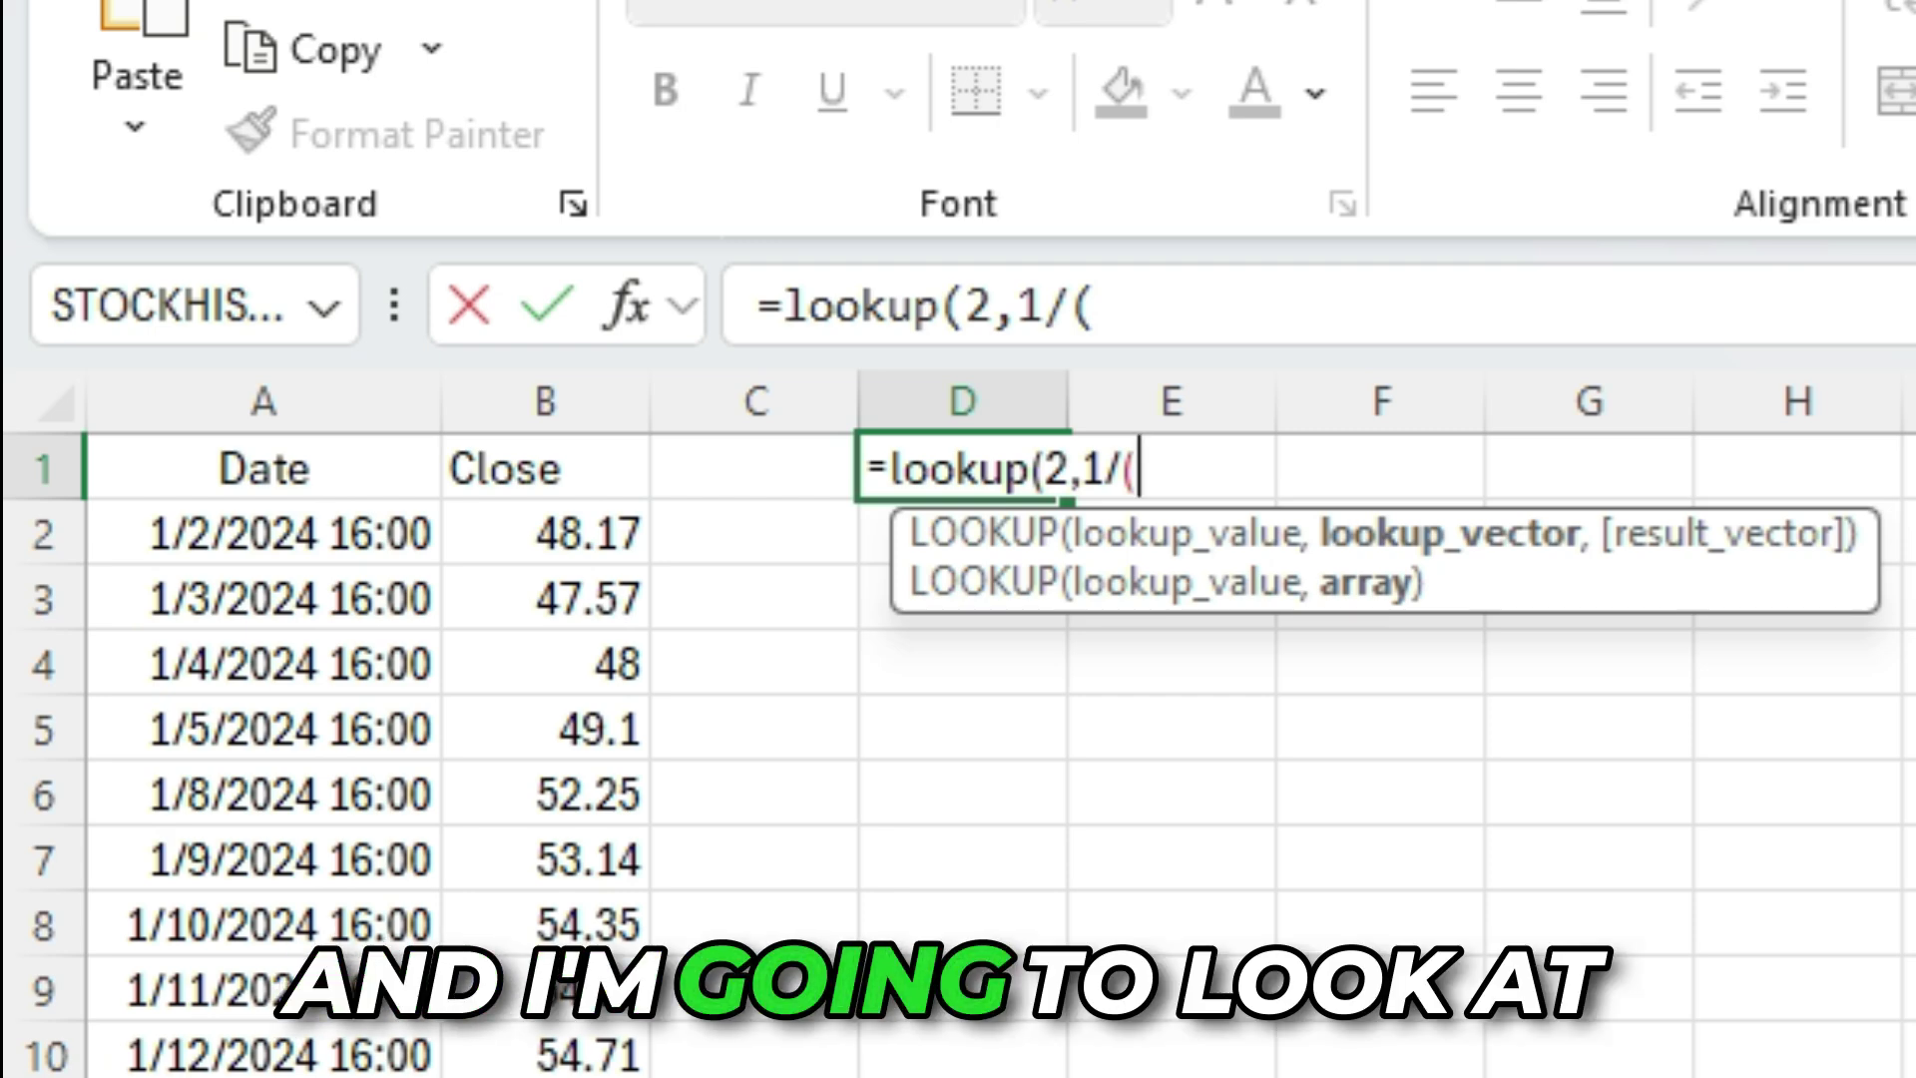
{"action": "type", "text": "B:B"}
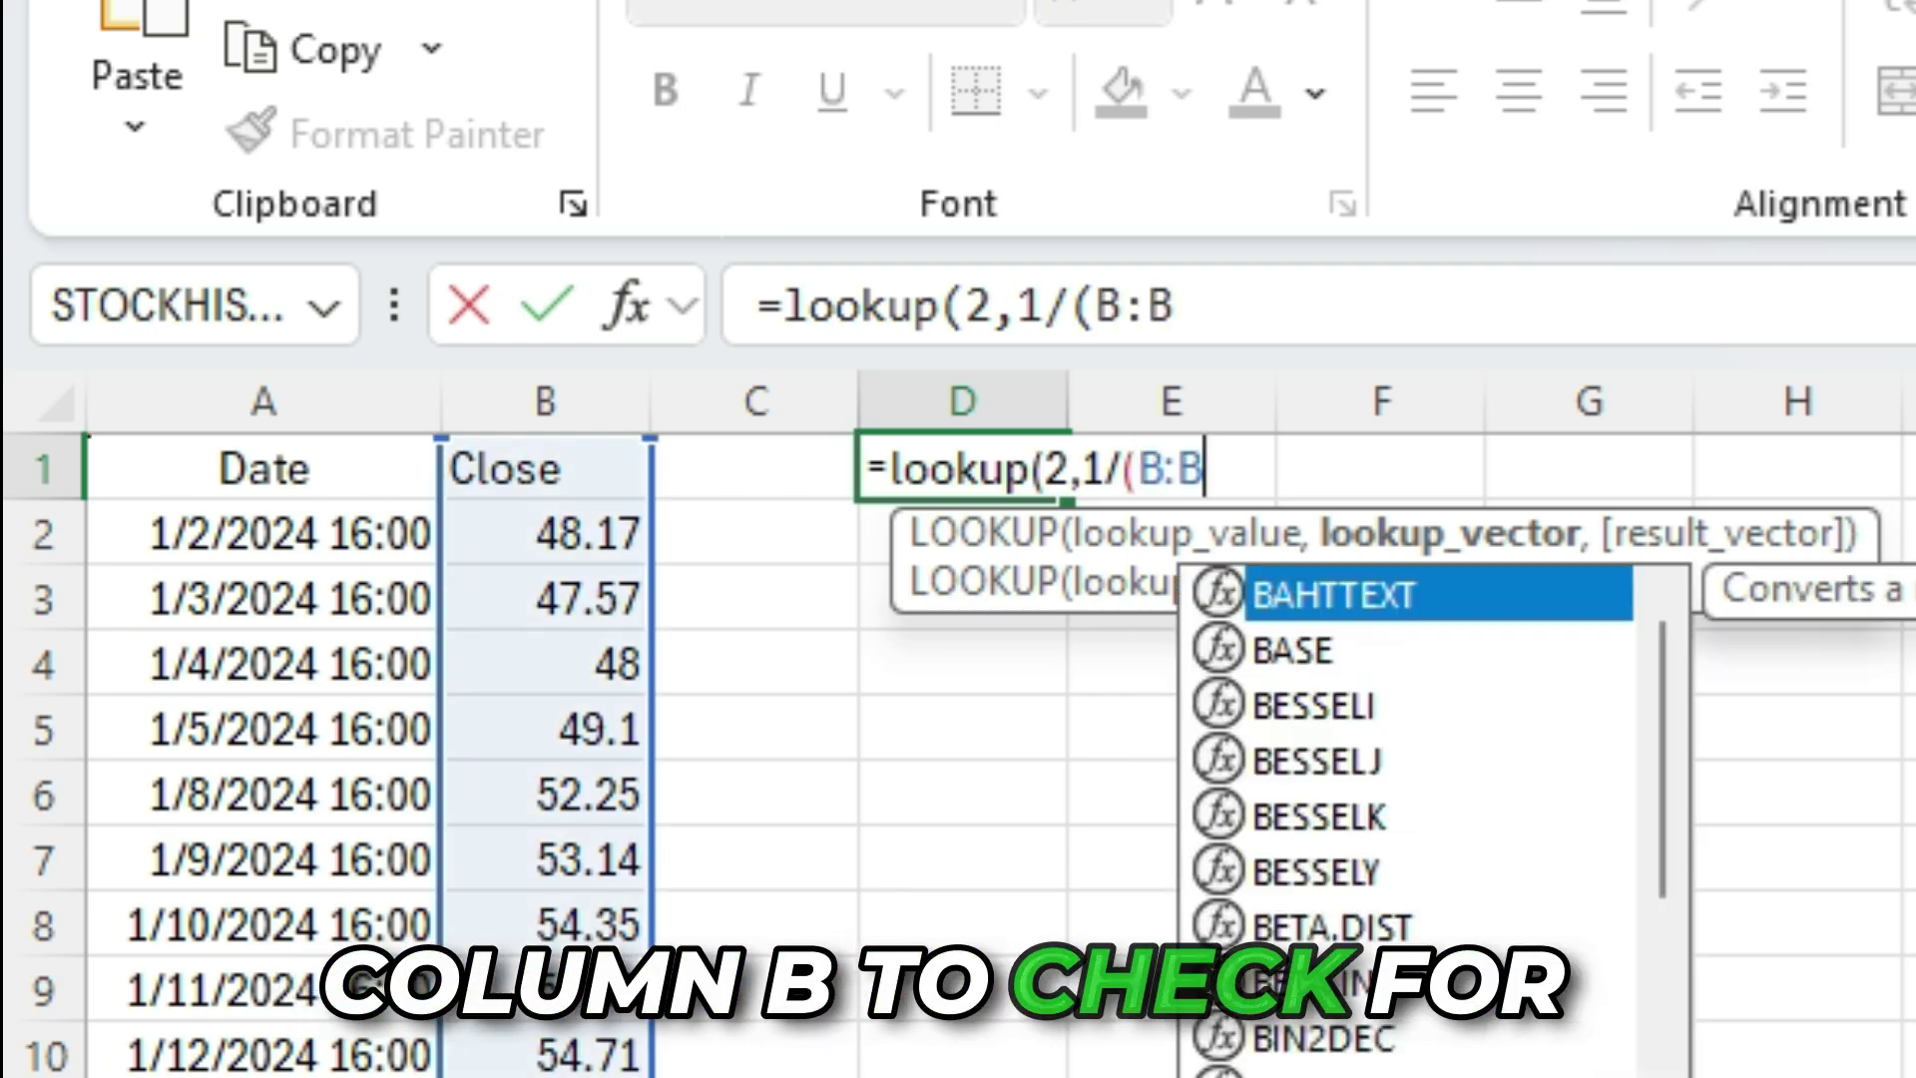
{"action": "type", "text": "<>\""}
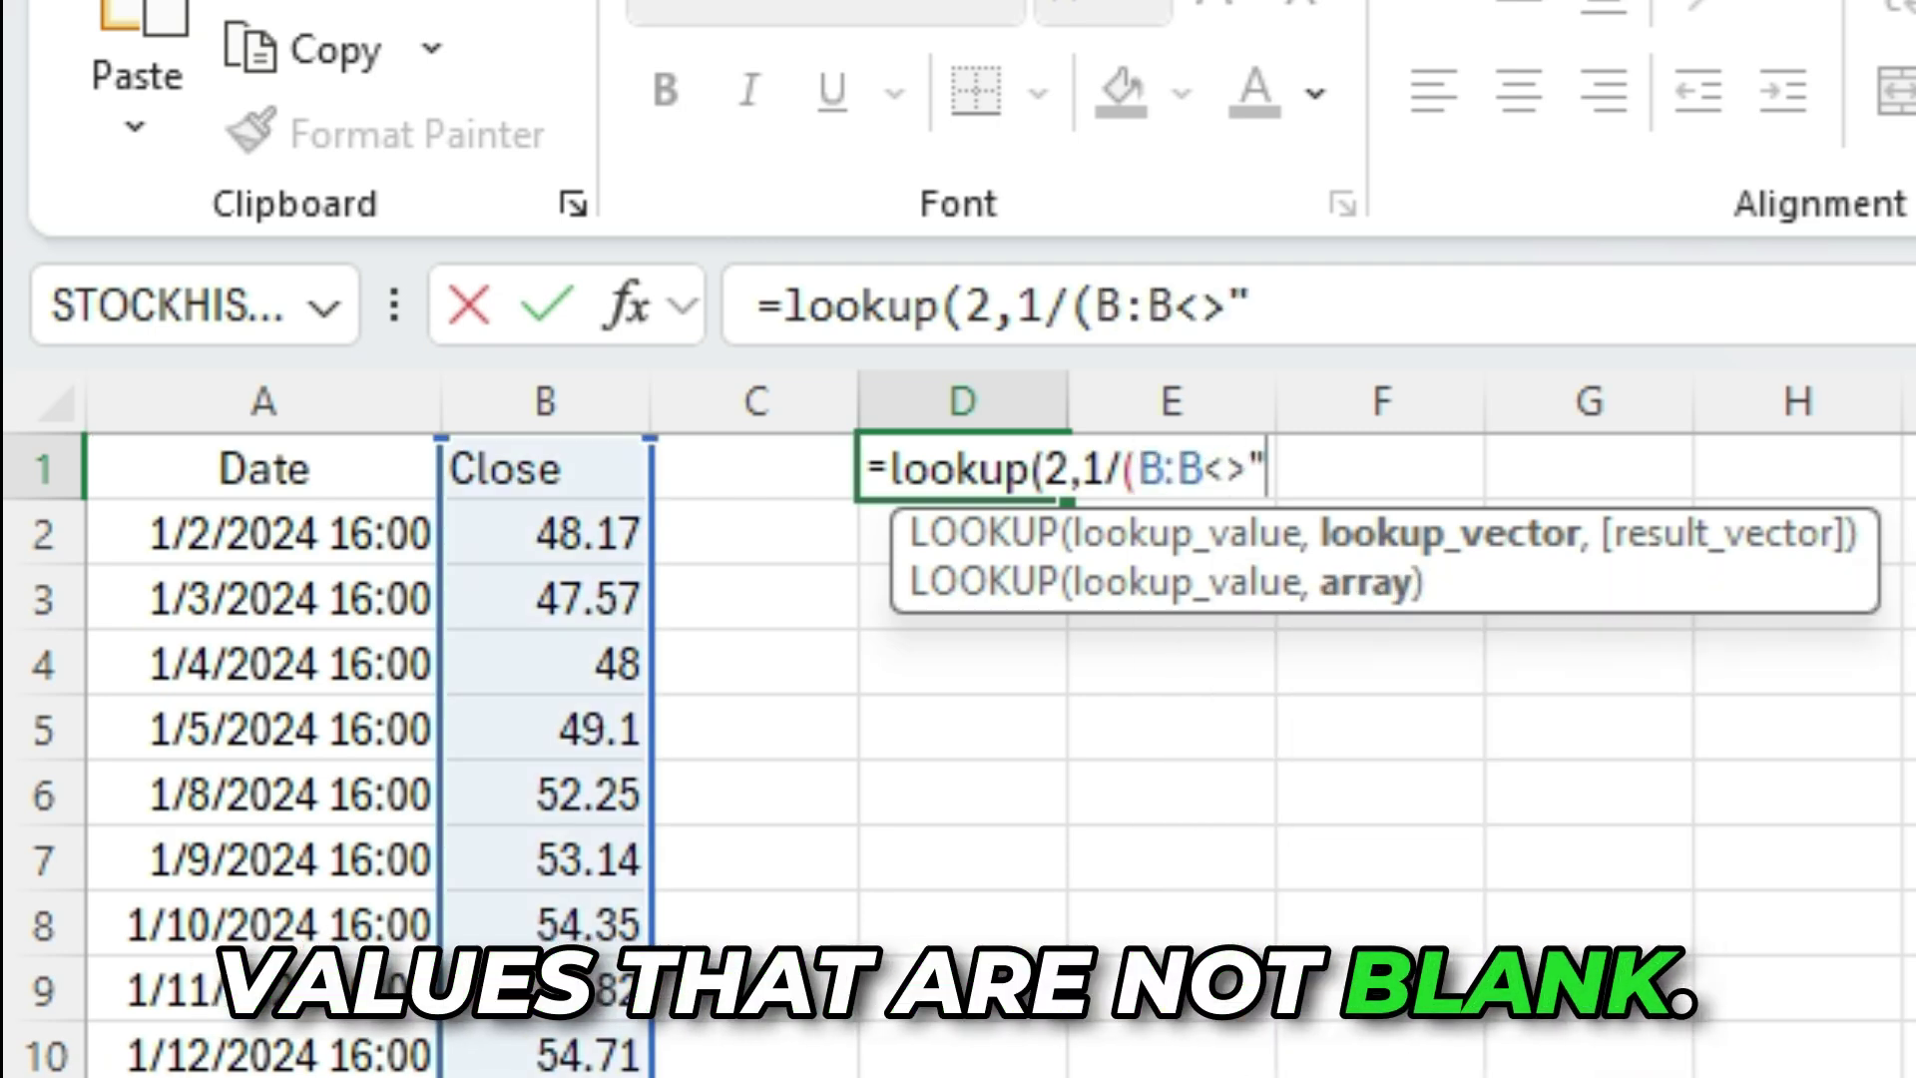
{"action": "type", "text": "\""}
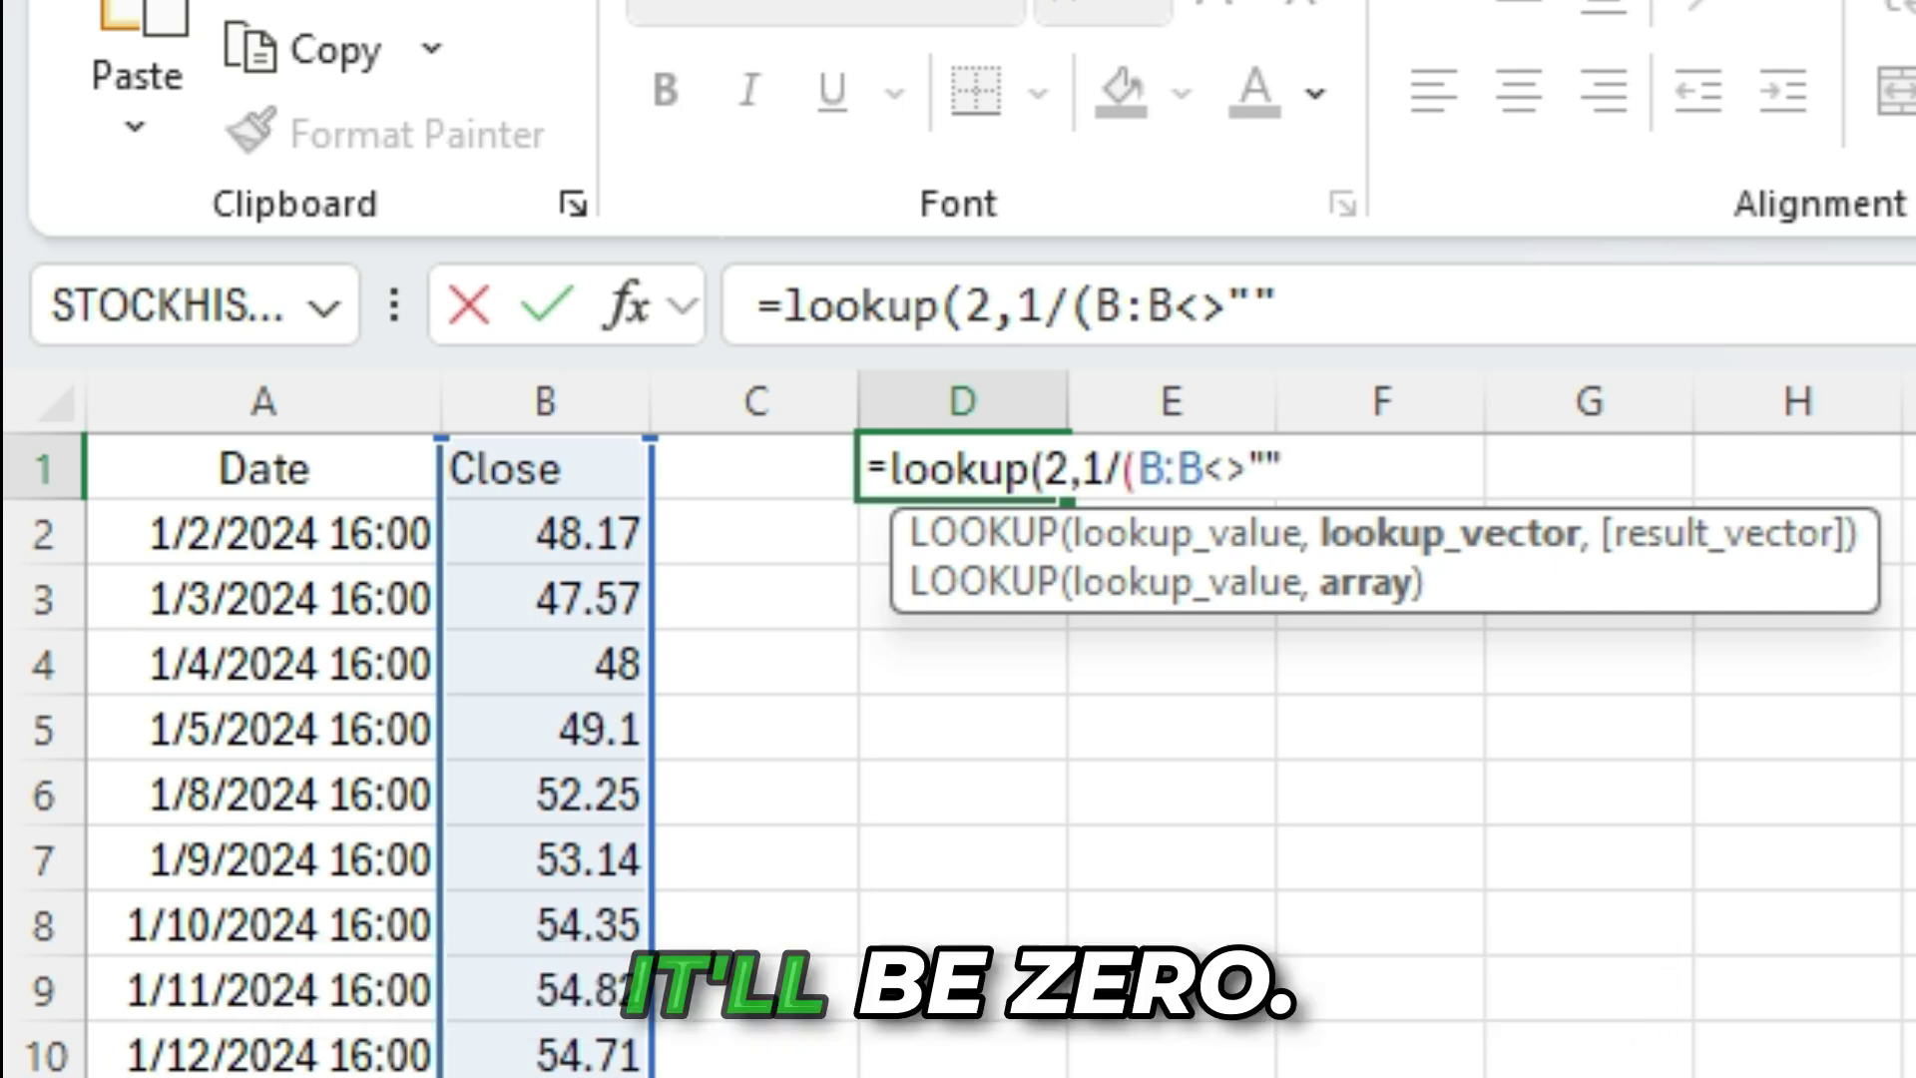
{"action": "type", "text": "),"}
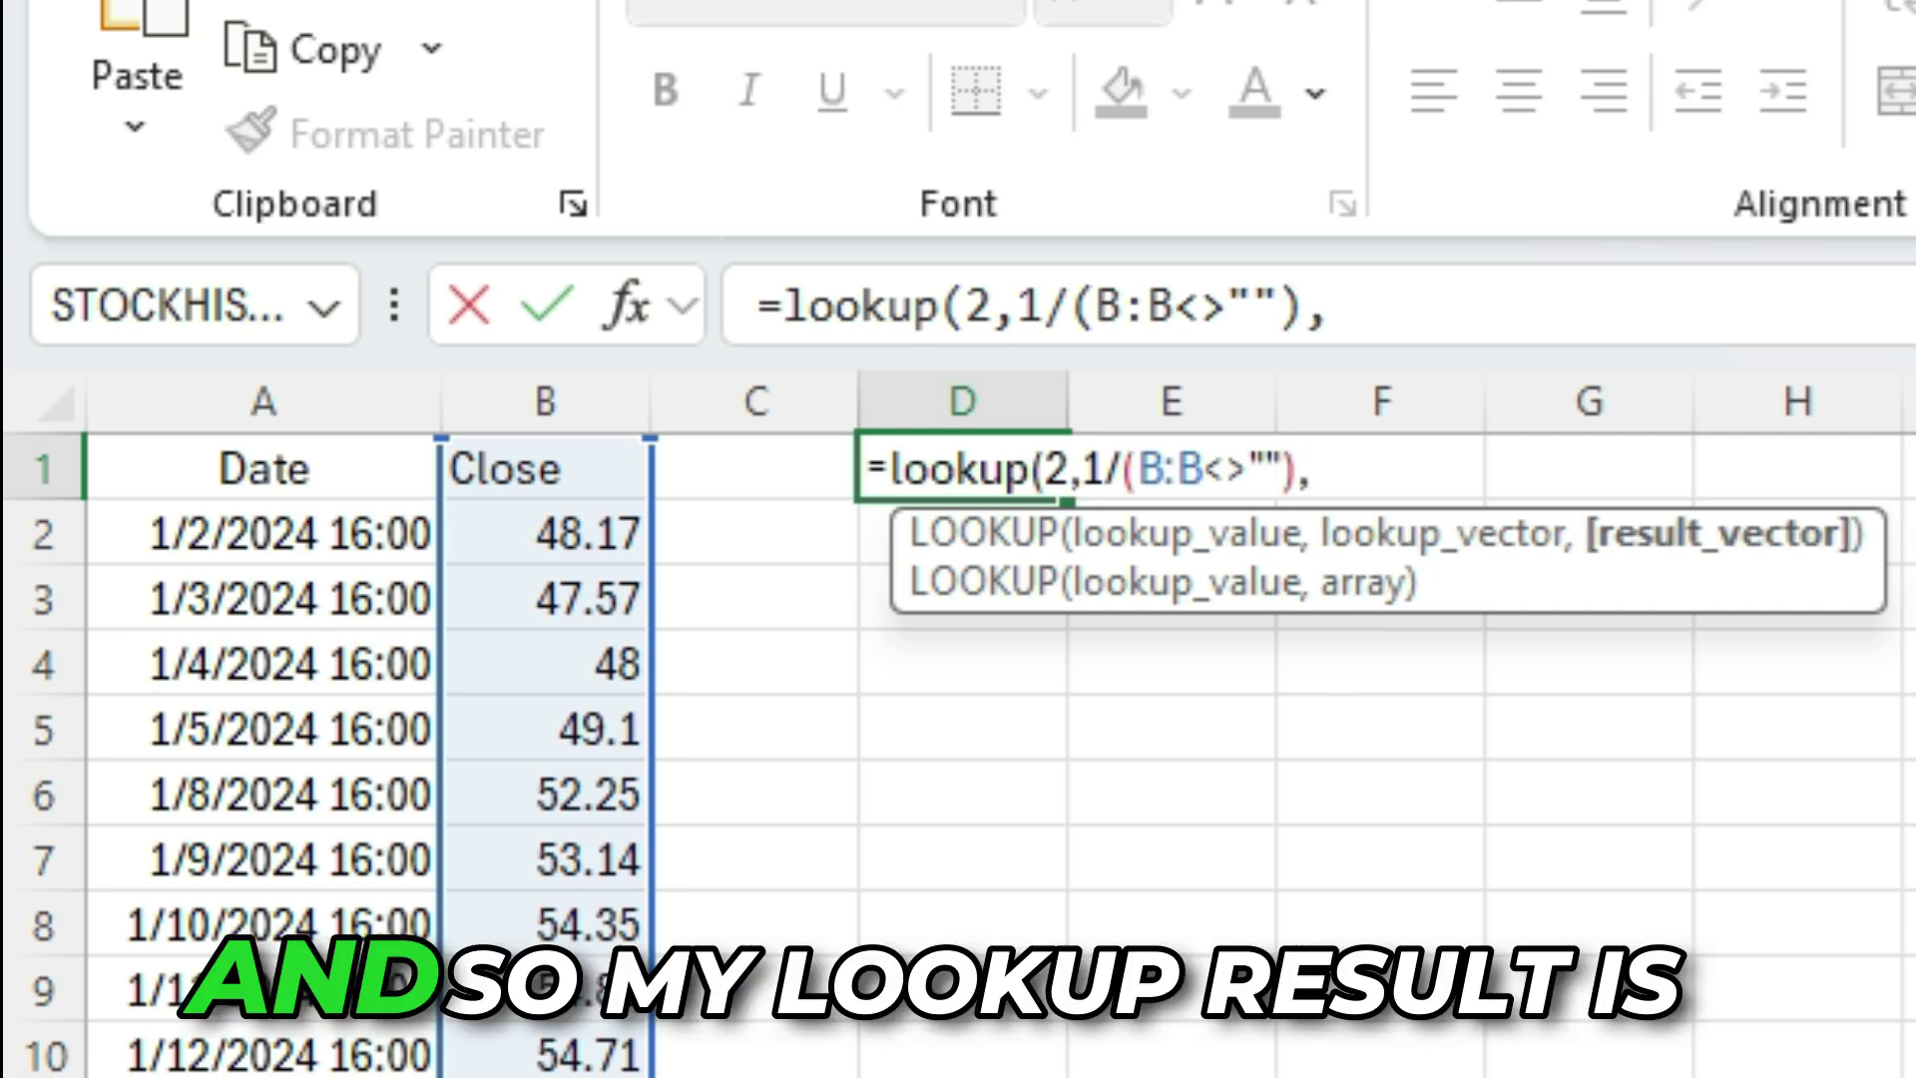
{"action": "type", "text": "B:B"}
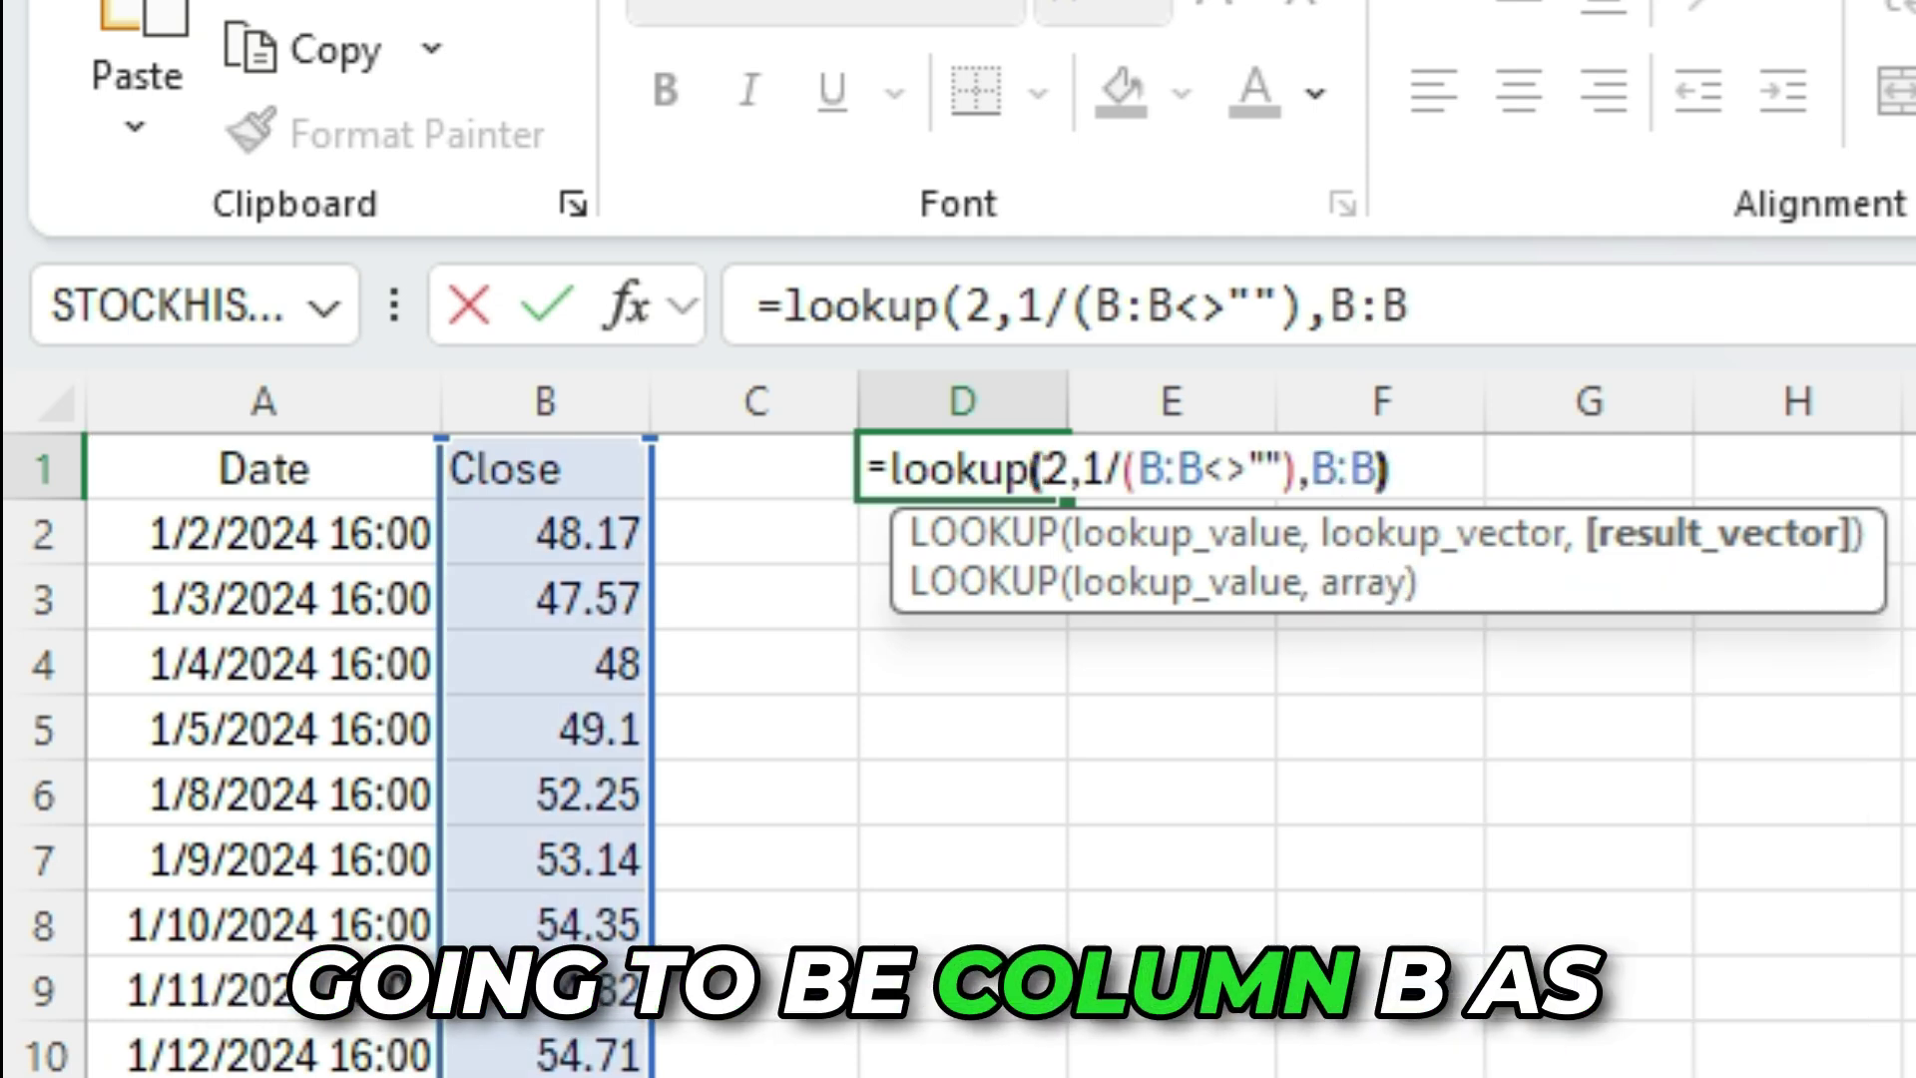
{"action": "type", "text": ")"}
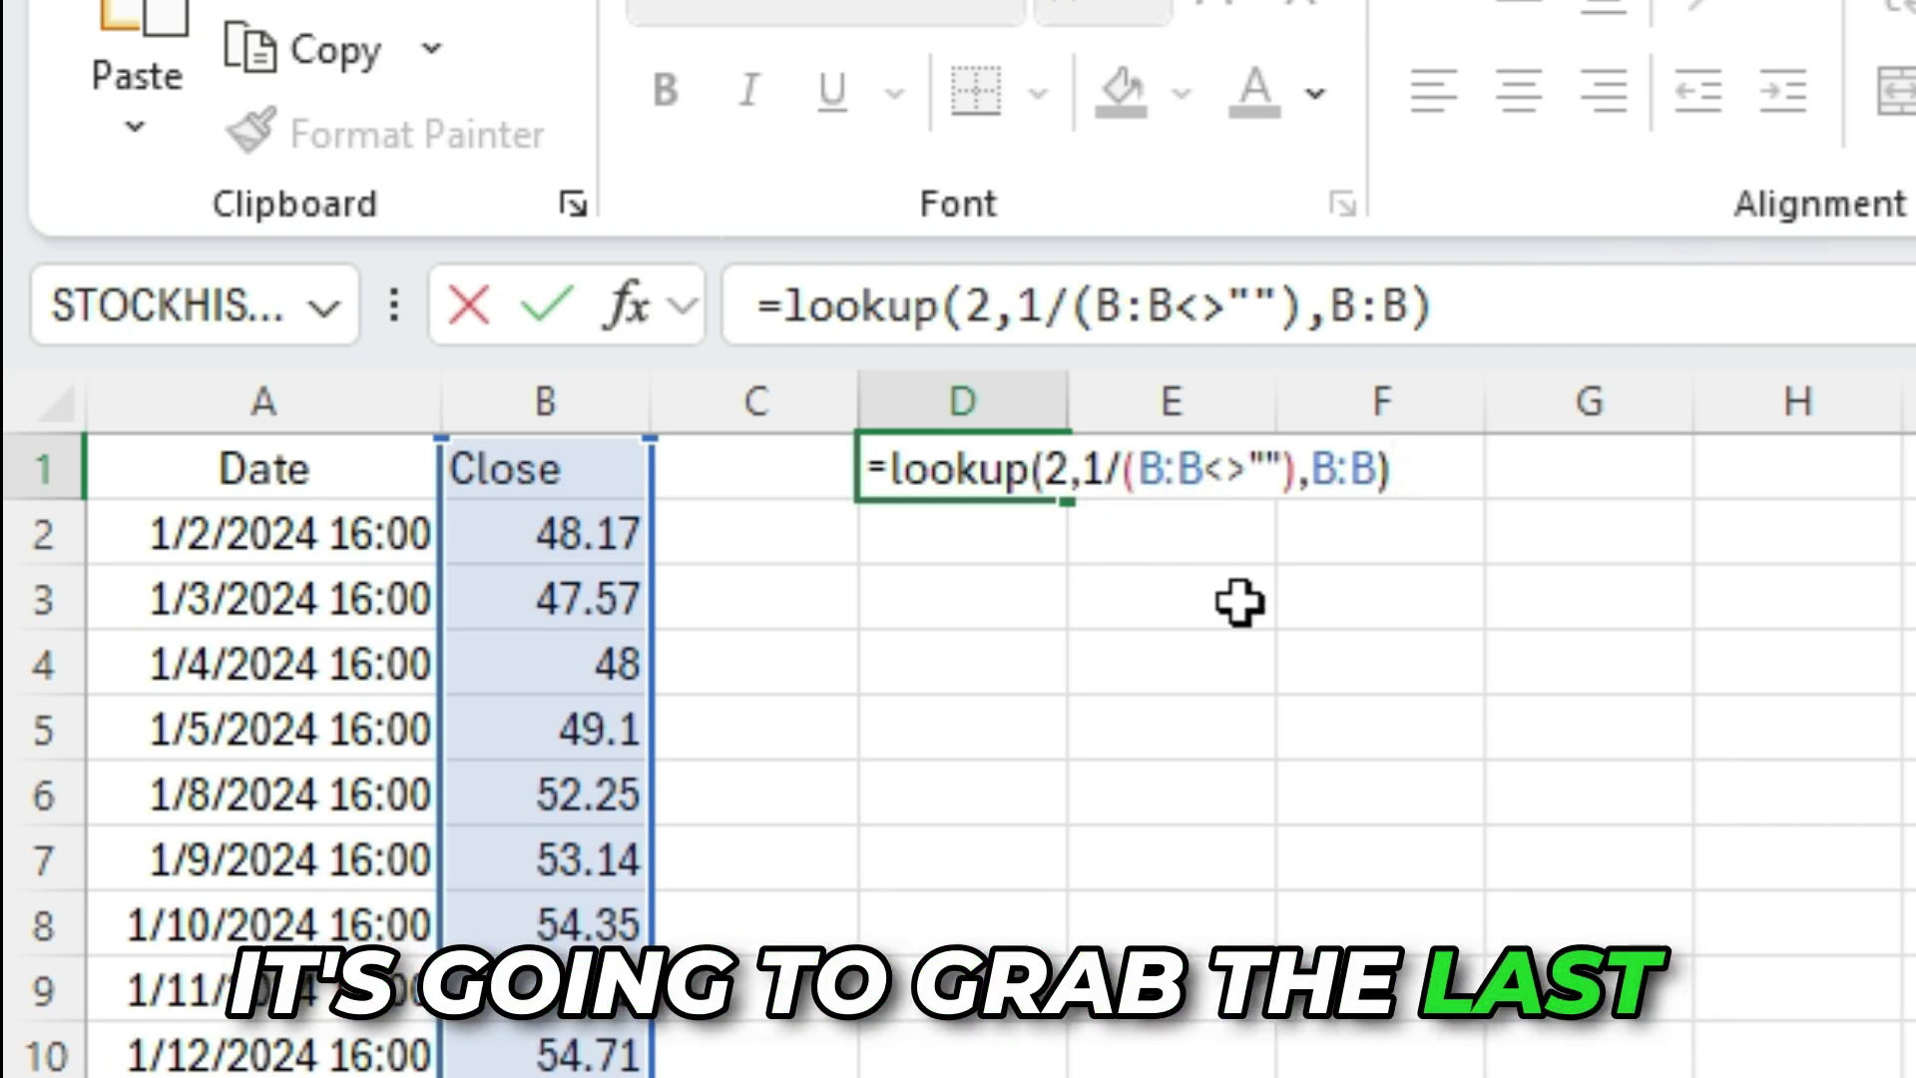
Enter =lookup(2,1/(B:B<>""),B:B) in D1 so it shows 136.05
{"action": "key", "text": "Return"}
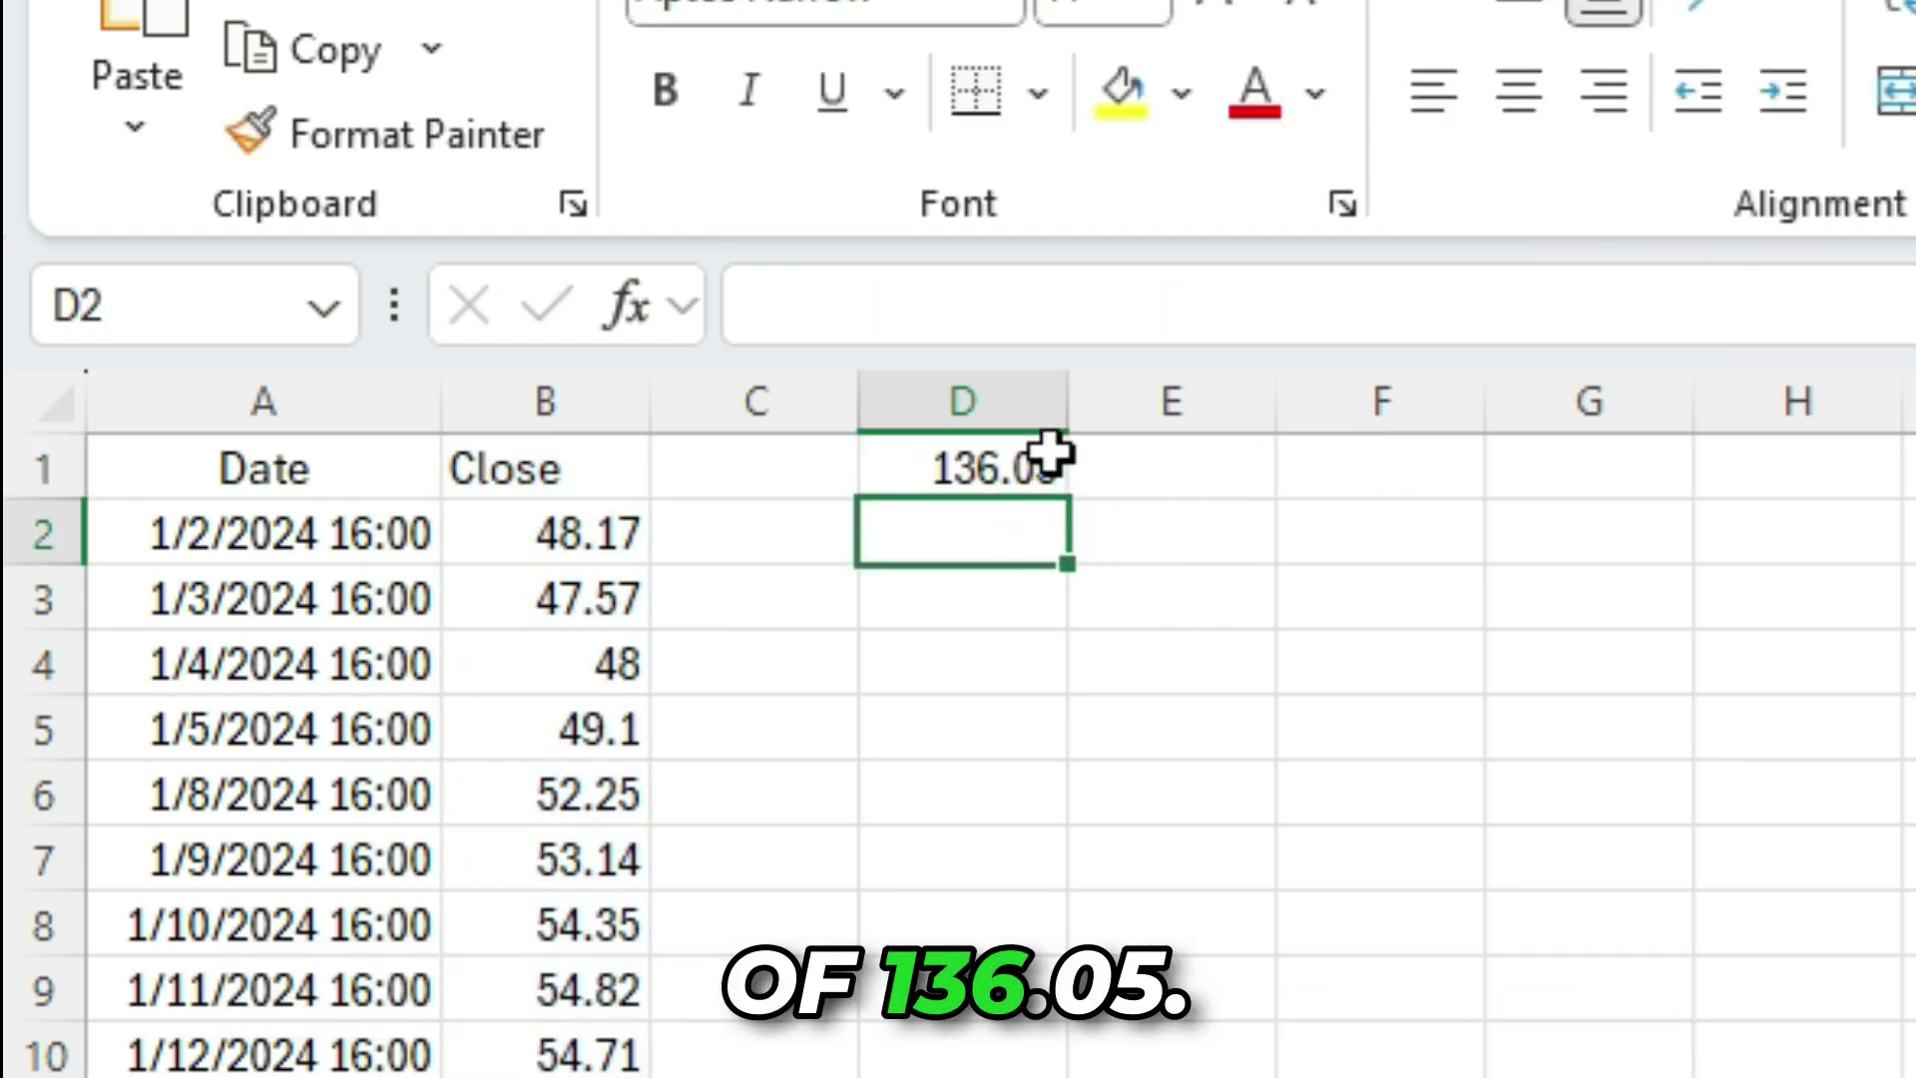